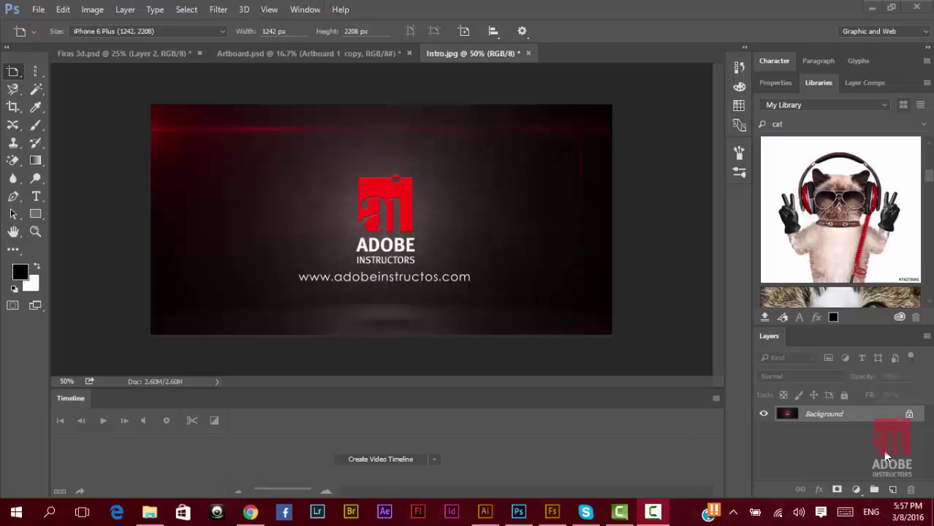
# Step: Orbit the bearded character in Fuse to another angle, then switch to mixamo.com in Chrome
pyautogui.click(551, 513)
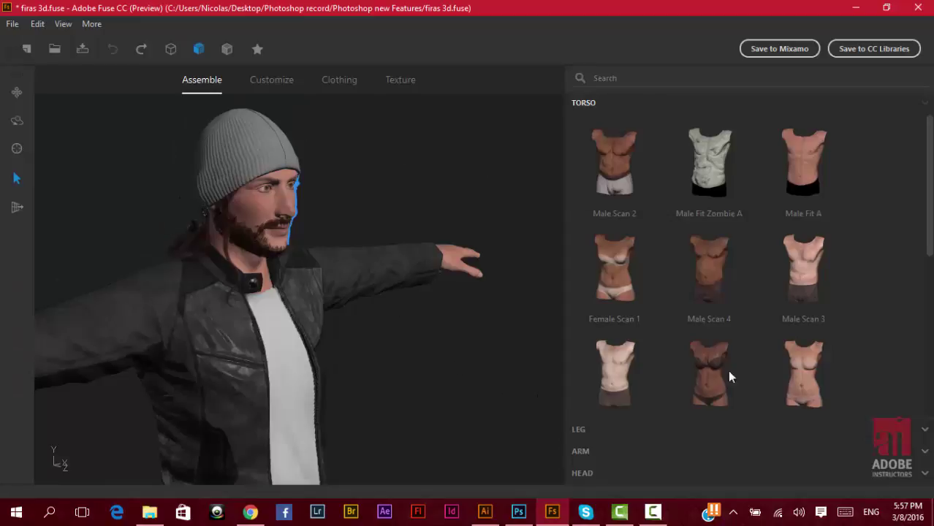
pyautogui.scroll(-5, 929, 229)
pyautogui.scroll(5, 731, 229)
pyautogui.moveTo(377, 195)
pyautogui.mouseDown()
pyautogui.moveTo(359, 204)
pyautogui.moveTo(418, 187)
pyautogui.moveTo(169, 213)
pyautogui.moveTo(250, 211)
pyautogui.moveTo(300, 225)
pyautogui.moveTo(150, 216)
pyautogui.mouseUp()
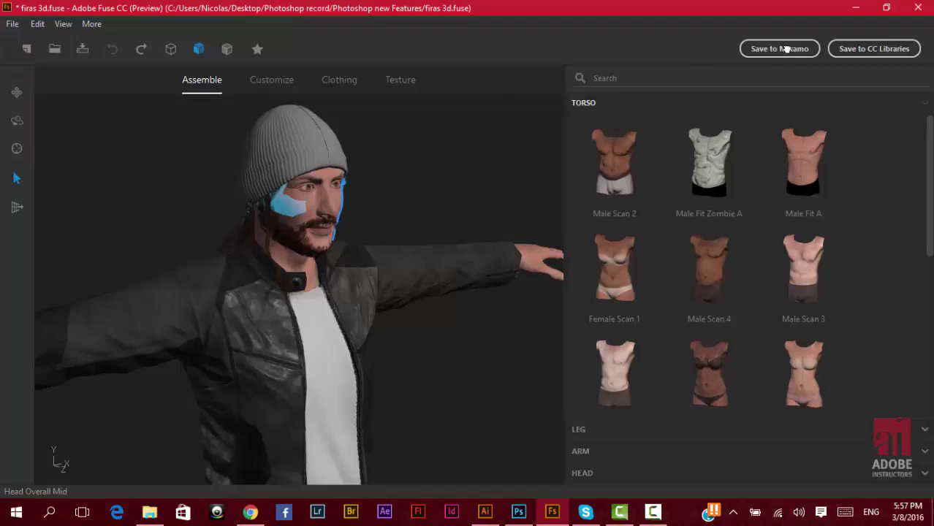
pyautogui.click(248, 511)
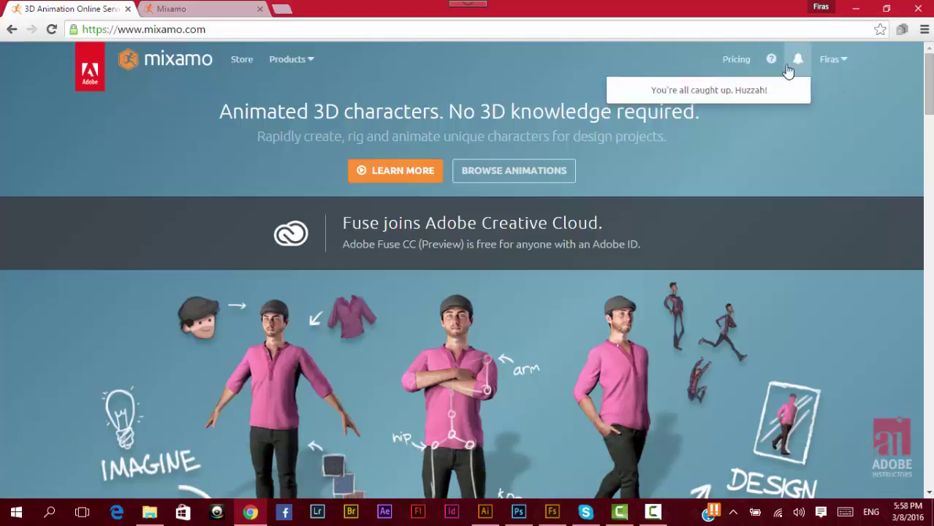
# Step: Apply the Running animation to the Paladin w/Prop J Nordstrom character and return to Animations
pyautogui.click(219, 12)
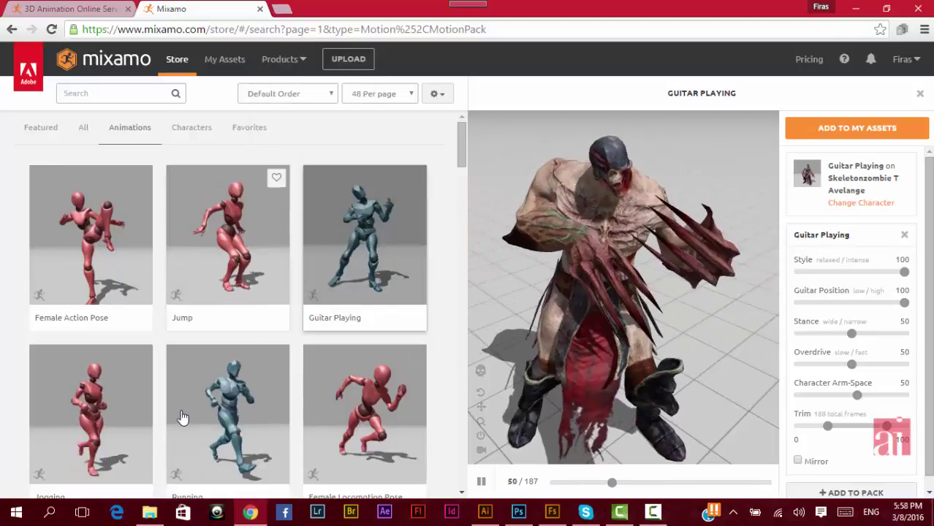
pyautogui.click(285, 404)
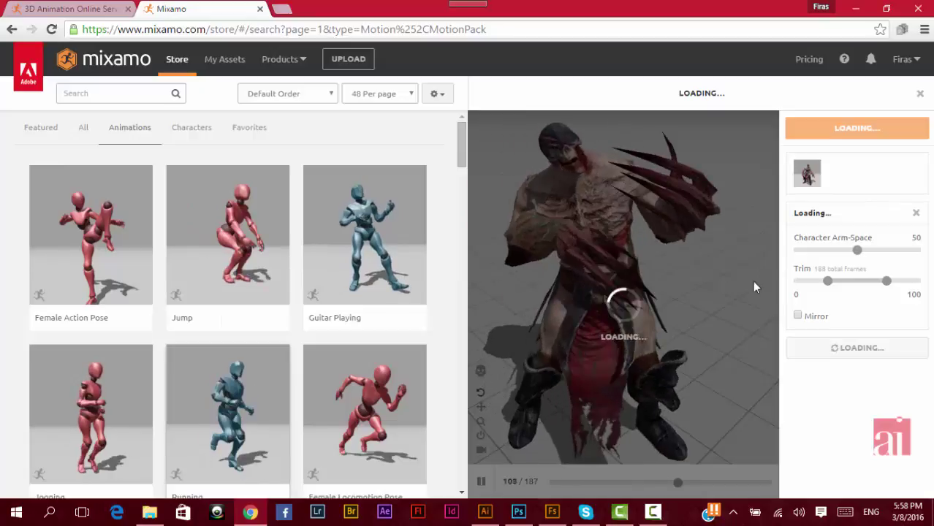
pyautogui.click(189, 131)
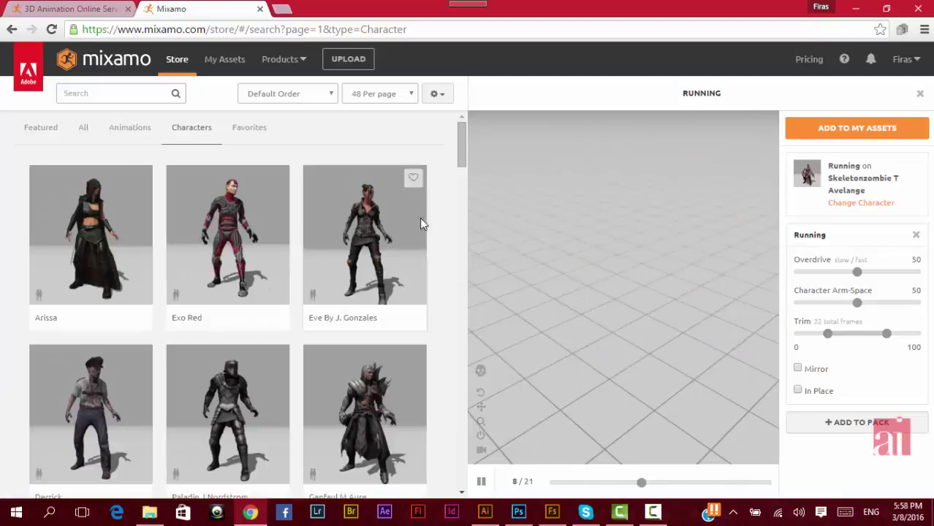
pyautogui.moveTo(458, 173); pyautogui.dragTo(458, 275)
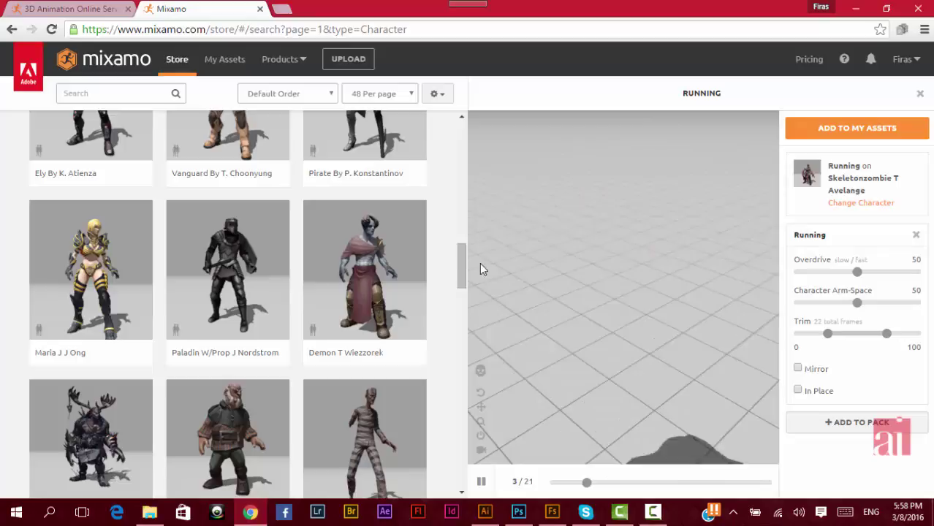
pyautogui.click(223, 257)
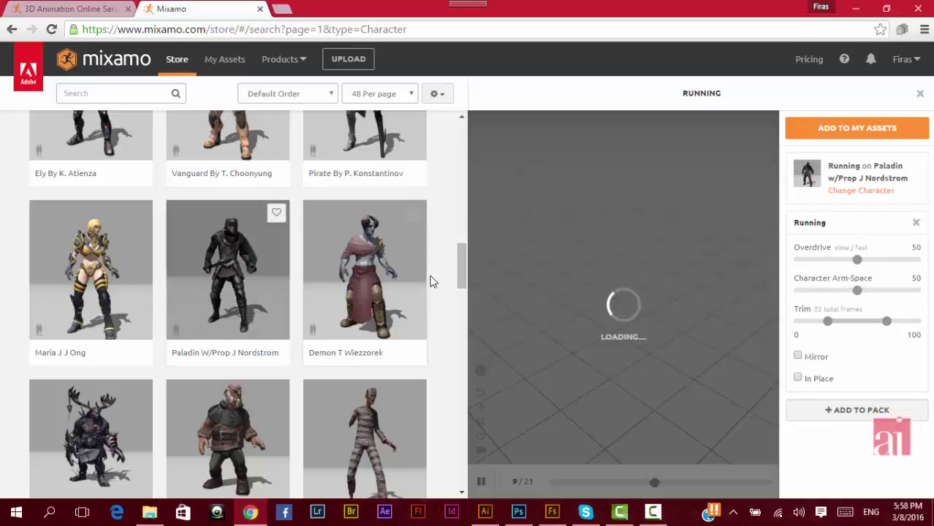
pyautogui.moveTo(464, 219); pyautogui.dragTo(460, 113)
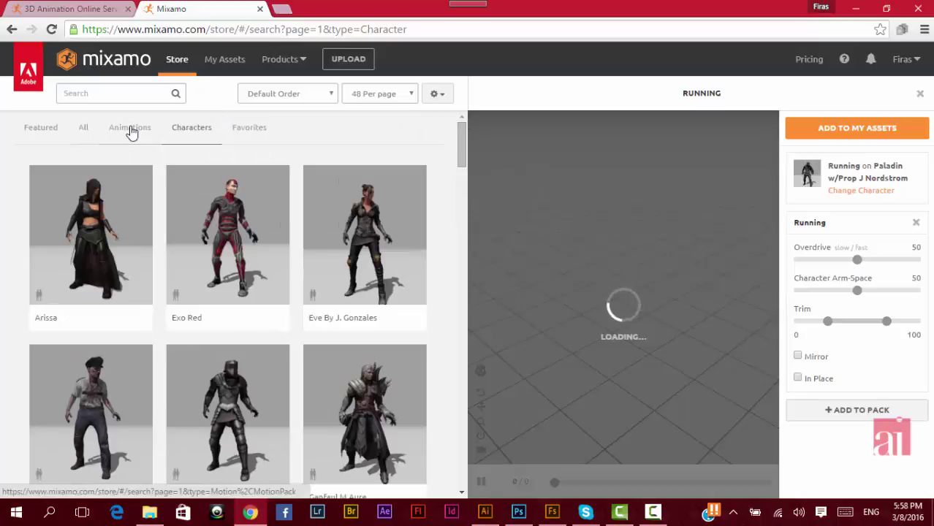
pyautogui.click(130, 130)
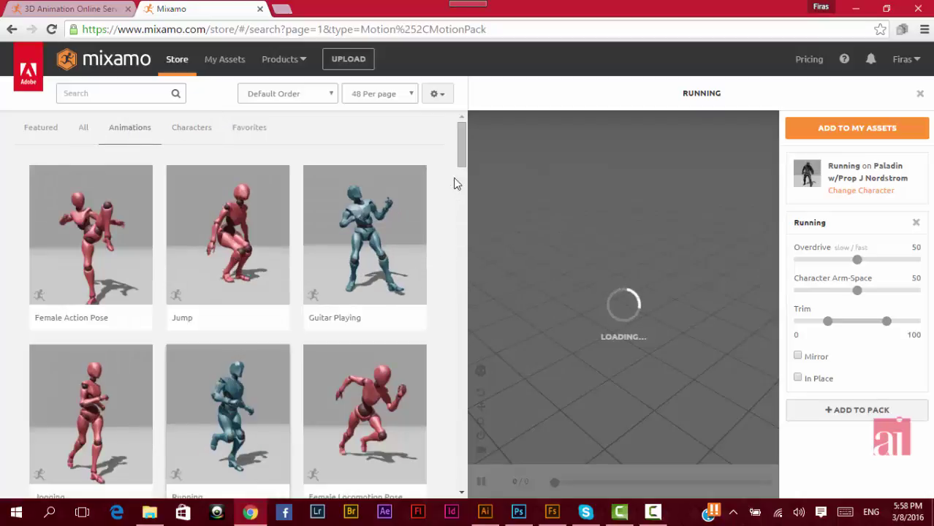
pyautogui.scroll(-1, 367, 193)
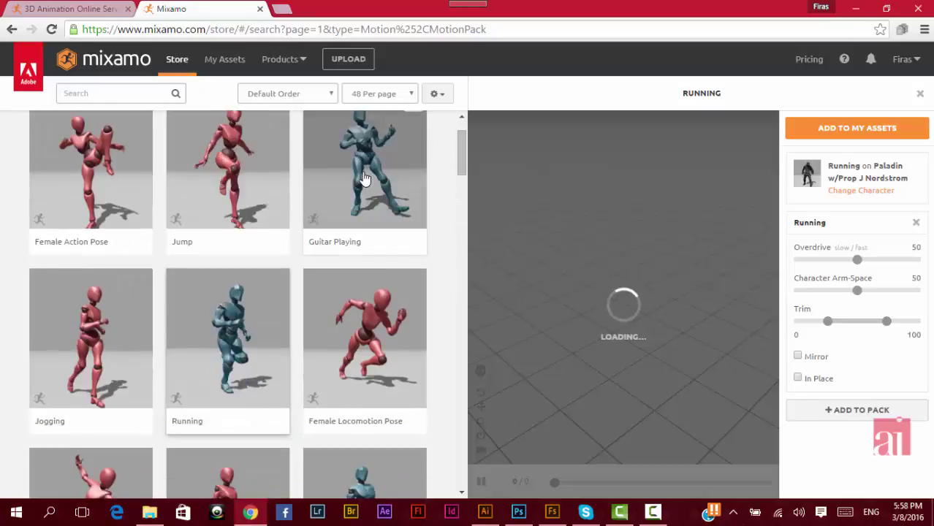
# Step: Switch the Paladin's preview animation to Guitar Playing
pyautogui.click(366, 183)
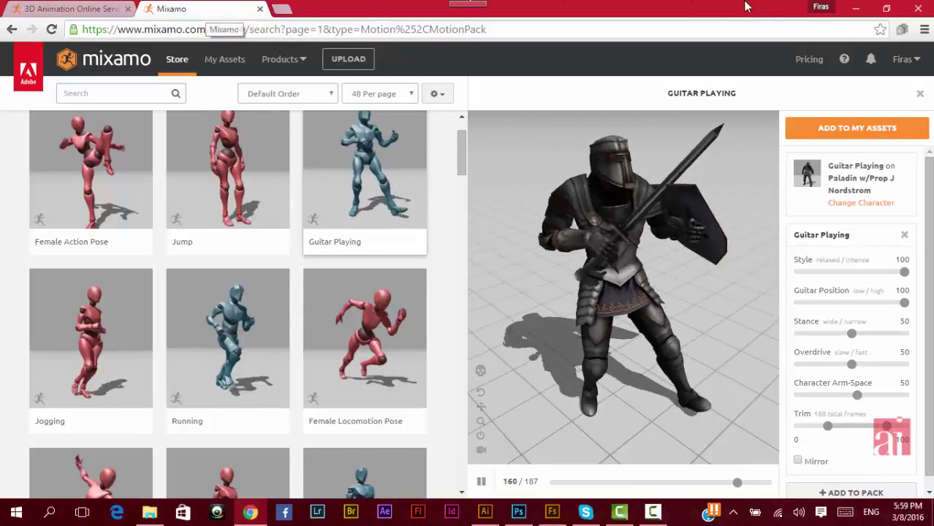
# Step: Minimize Fuse and bring up the Firas 3d.psd document in Photoshop
pyautogui.hotkey('alt', 'Tab')
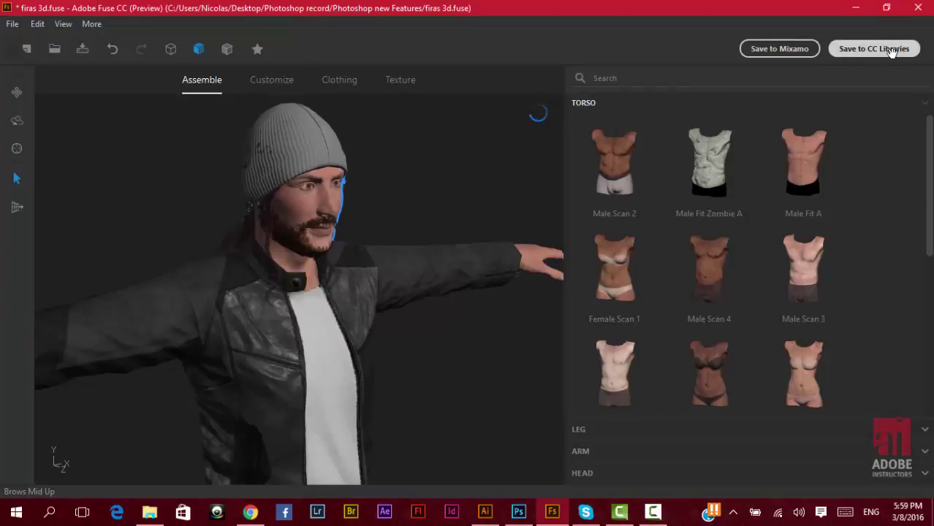
pyautogui.click(856, 9)
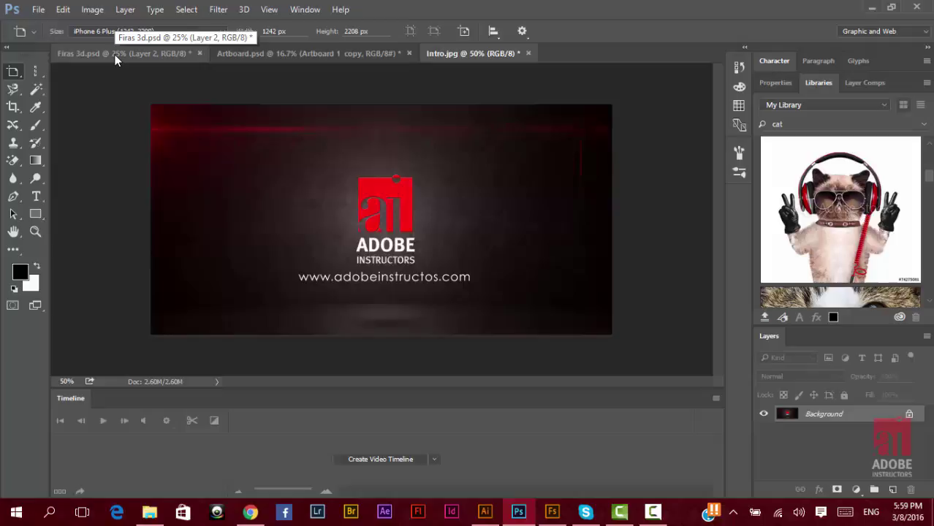
pyautogui.click(117, 57)
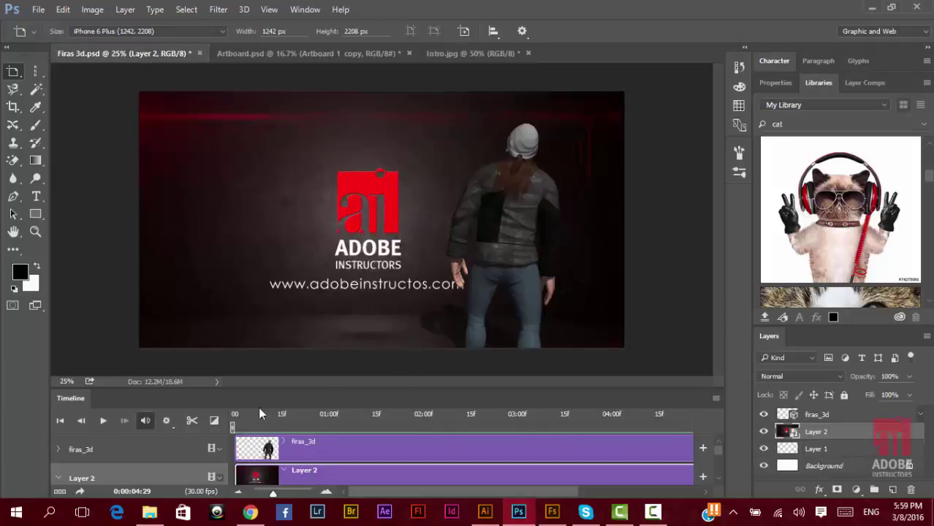
# Step: Rewind the timeline playhead and play the character's walk over the Adobe Instructors intro
pyautogui.moveTo(233, 416)
pyautogui.mouseDown()
pyautogui.moveTo(390, 415)
pyautogui.moveTo(191, 409)
pyautogui.mouseUp()
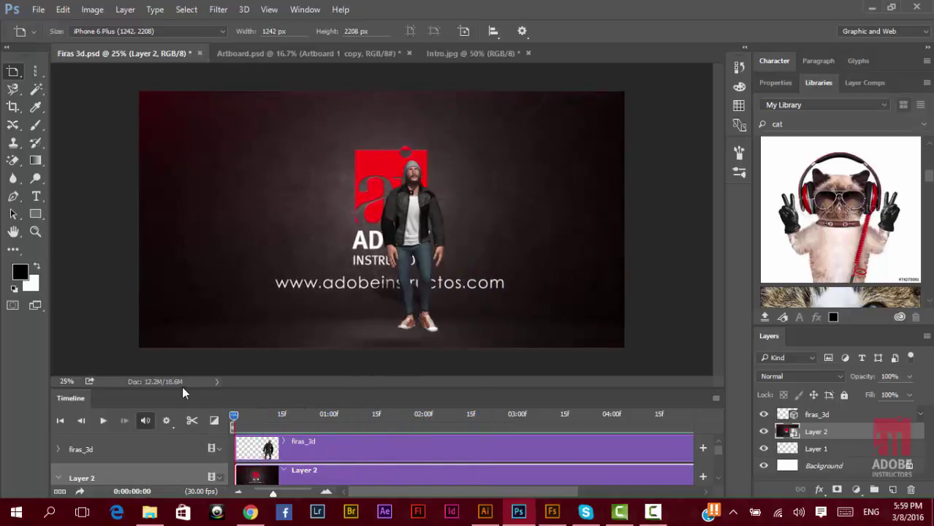
pyautogui.click(105, 420)
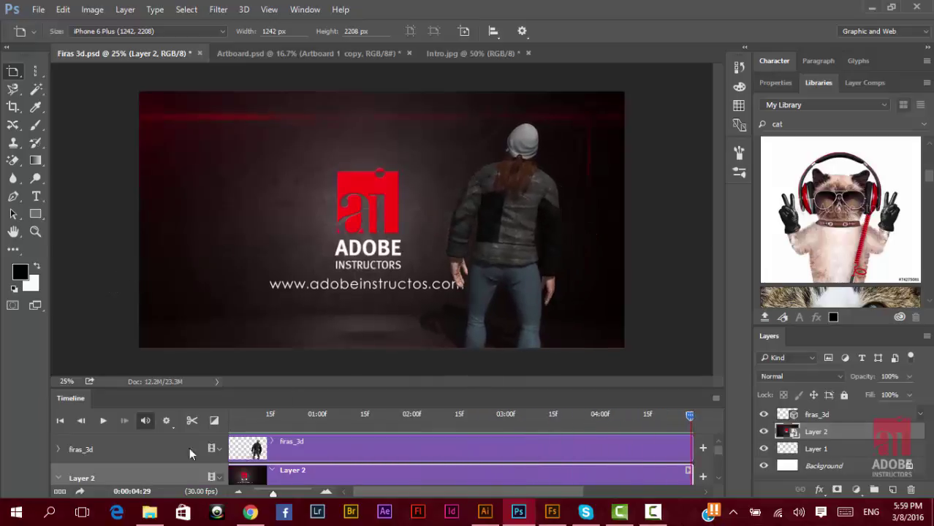
# Step: Make the firas_3d layer active and move the playhead to an earlier walk frame
pyautogui.click(302, 10)
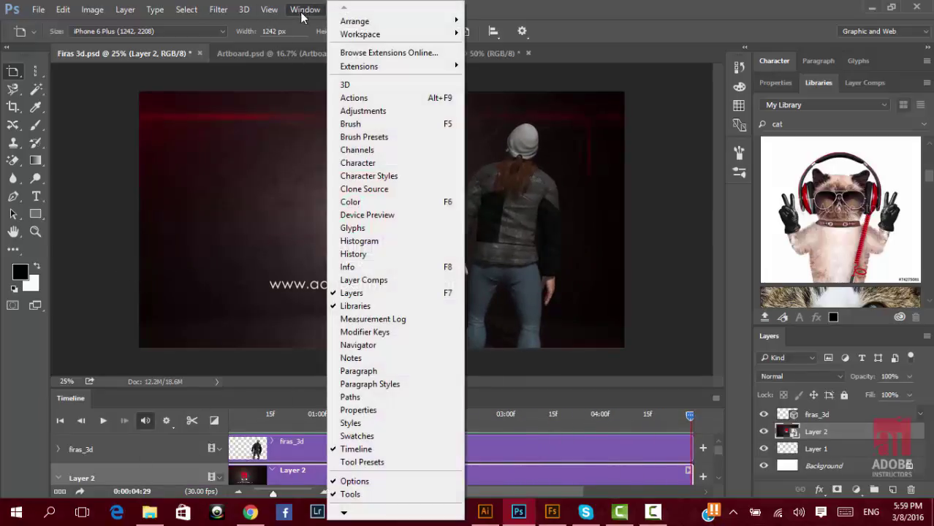
pyautogui.click(771, 336)
pyautogui.click(828, 414)
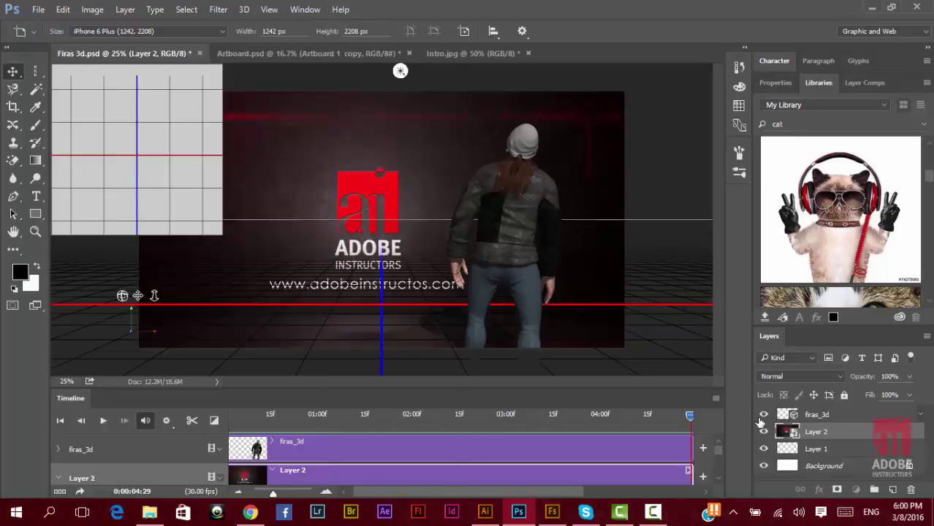
pyautogui.click(501, 261)
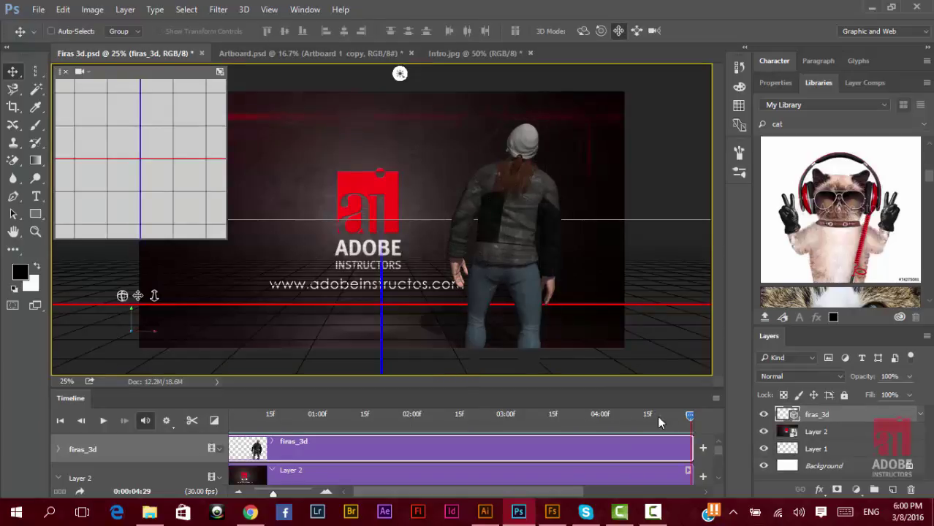
pyautogui.moveTo(689, 417); pyautogui.dragTo(313, 395)
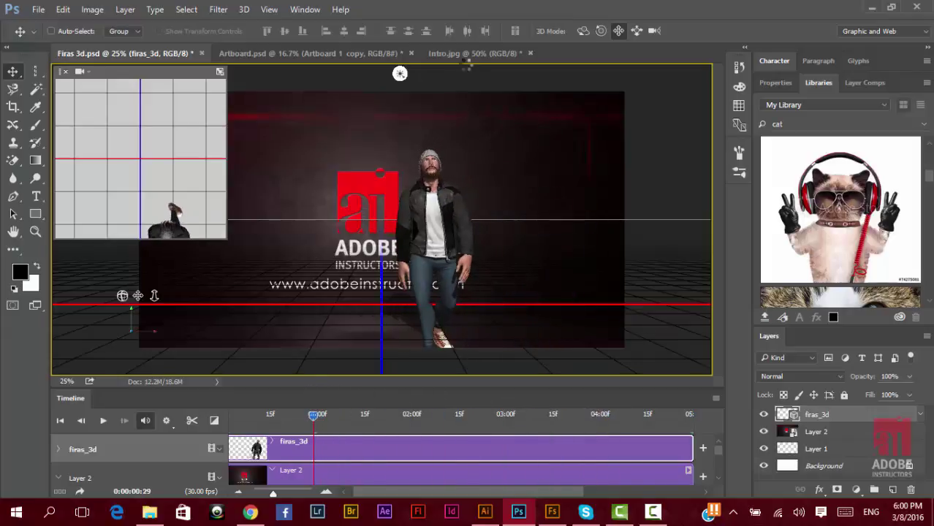
# Step: Select Infinite Light 1 and rotate it toward the character's head
pyautogui.moveTo(399, 73); pyautogui.dragTo(400, 71)
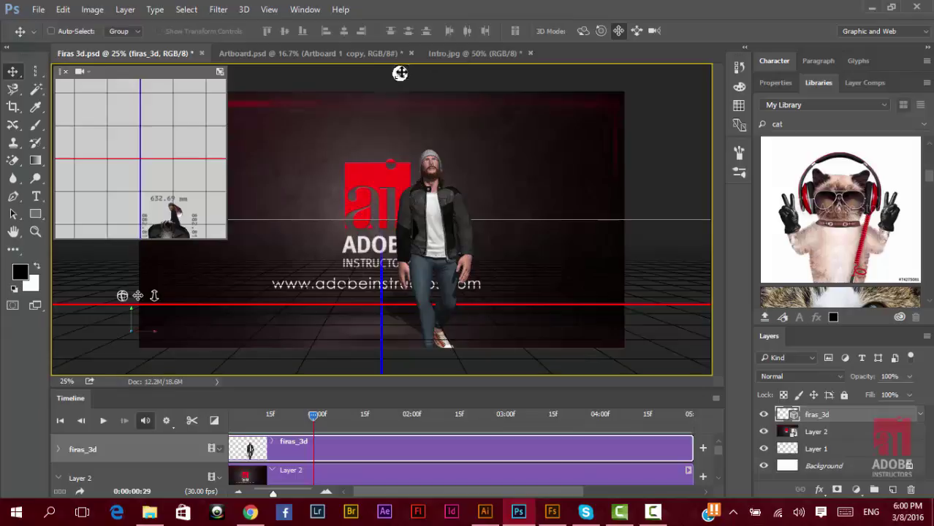
pyautogui.click(400, 75)
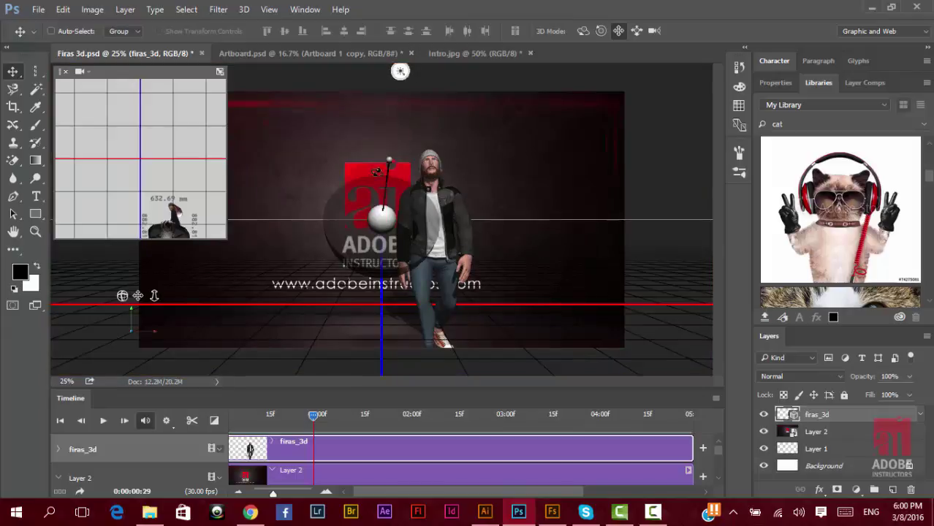
pyautogui.moveTo(399, 71); pyautogui.dragTo(398, 75)
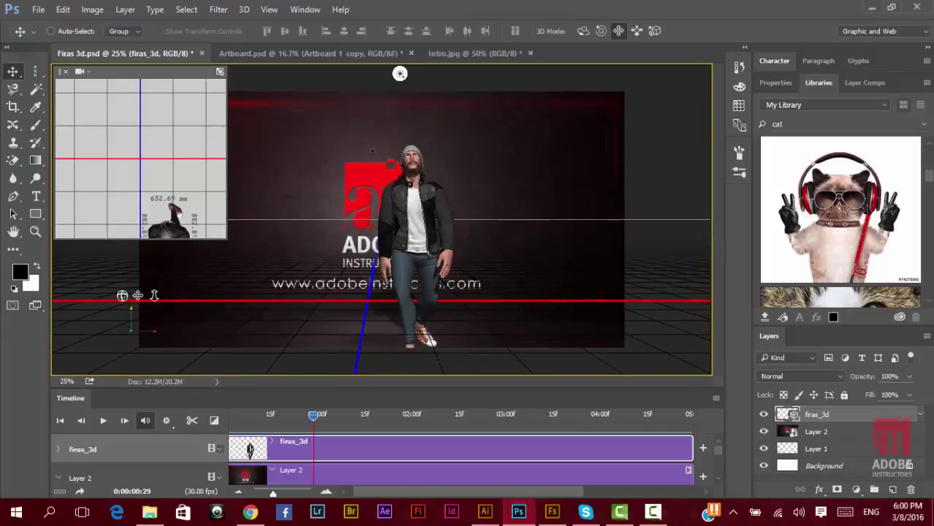
pyautogui.click(399, 75)
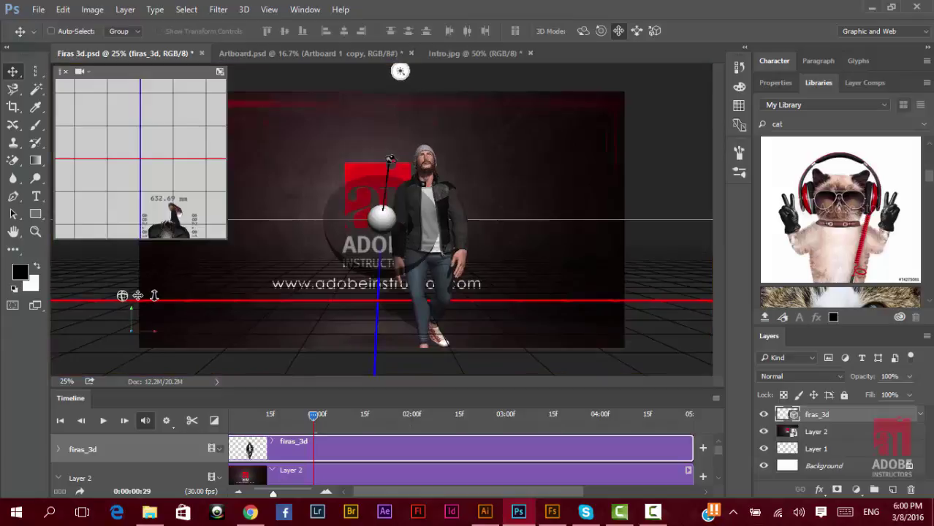
pyautogui.moveTo(388, 157)
pyautogui.mouseDown()
pyautogui.moveTo(456, 149)
pyautogui.moveTo(346, 167)
pyautogui.mouseUp()
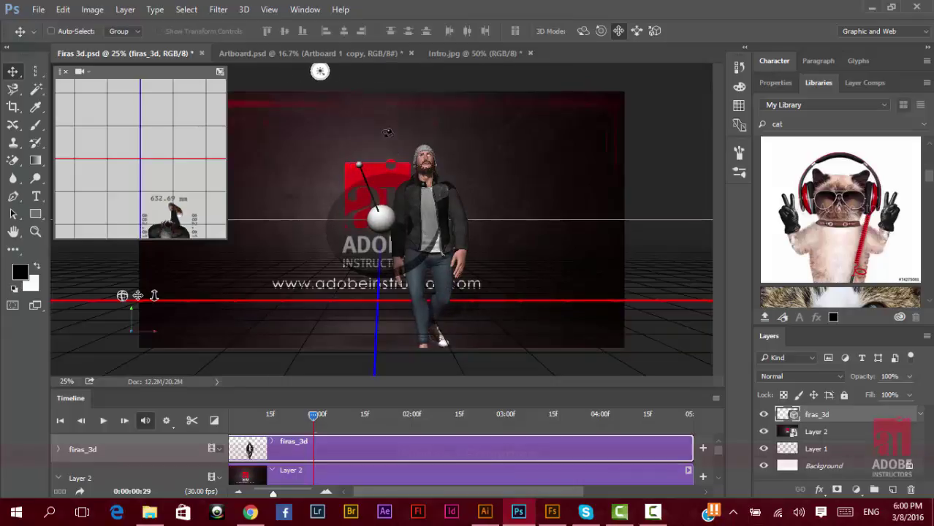
# Step: Show the Properties panel for the 3D character and scroll its Body animation presets
pyautogui.click(305, 9)
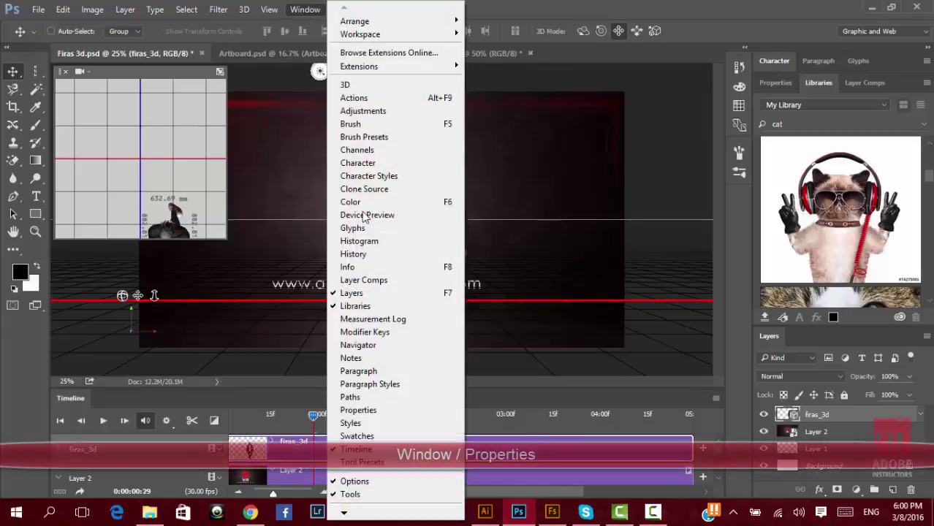
pyautogui.click(370, 410)
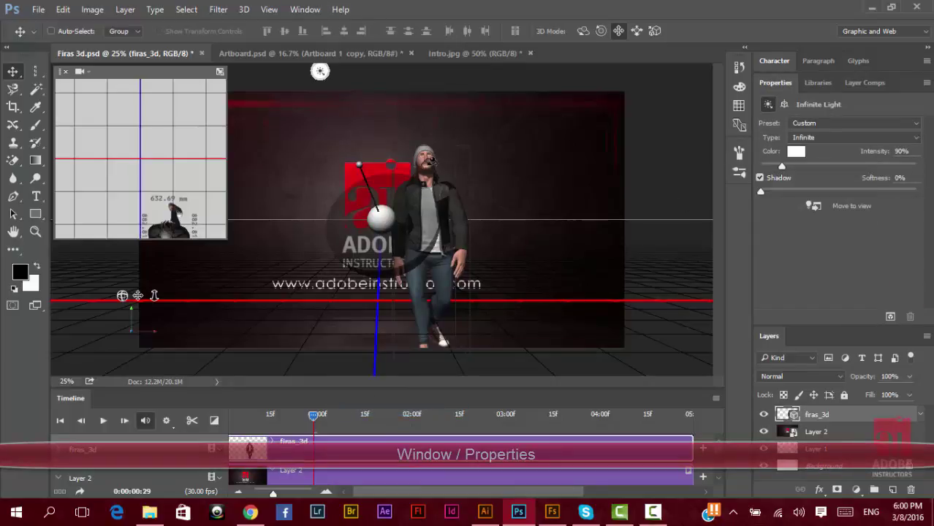
pyautogui.click(431, 241)
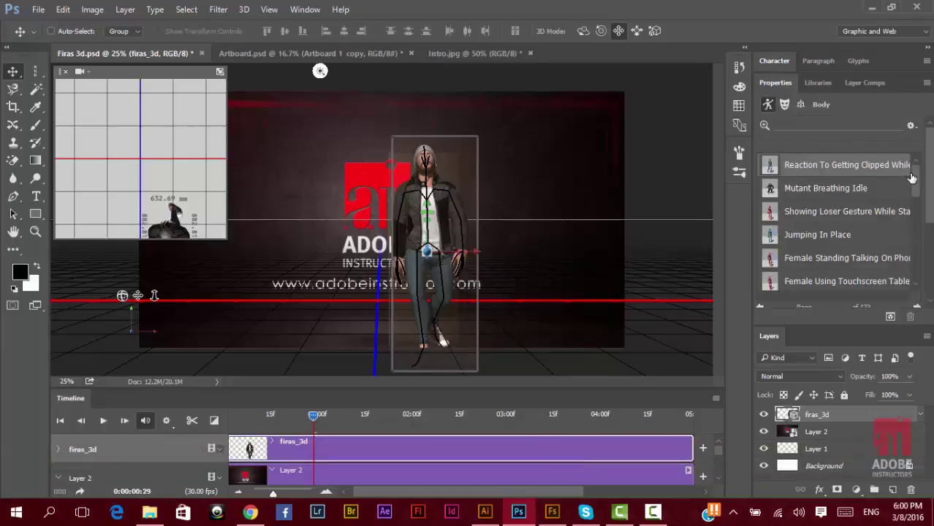
pyautogui.moveTo(918, 186)
pyautogui.mouseDown()
pyautogui.moveTo(926, 284)
pyautogui.moveTo(922, 172)
pyautogui.mouseUp()
pyautogui.moveTo(924, 190); pyautogui.dragTo(923, 176)
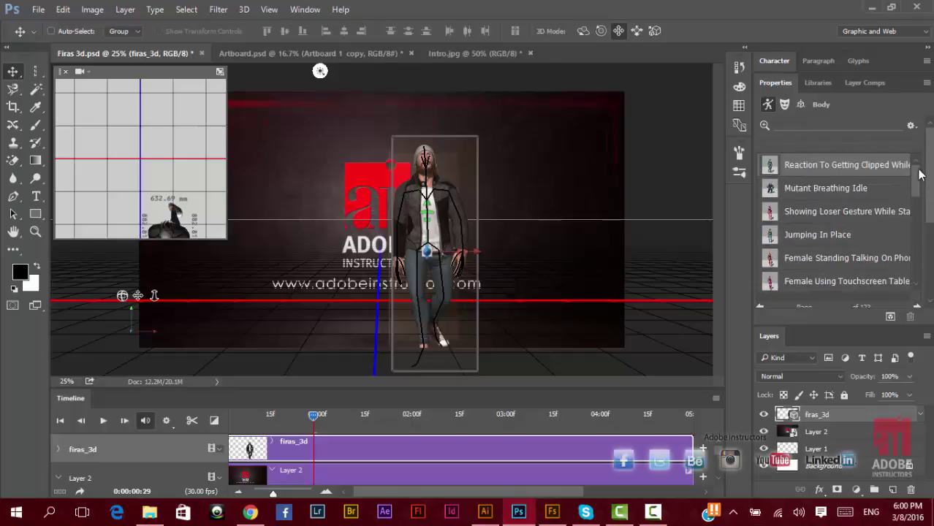